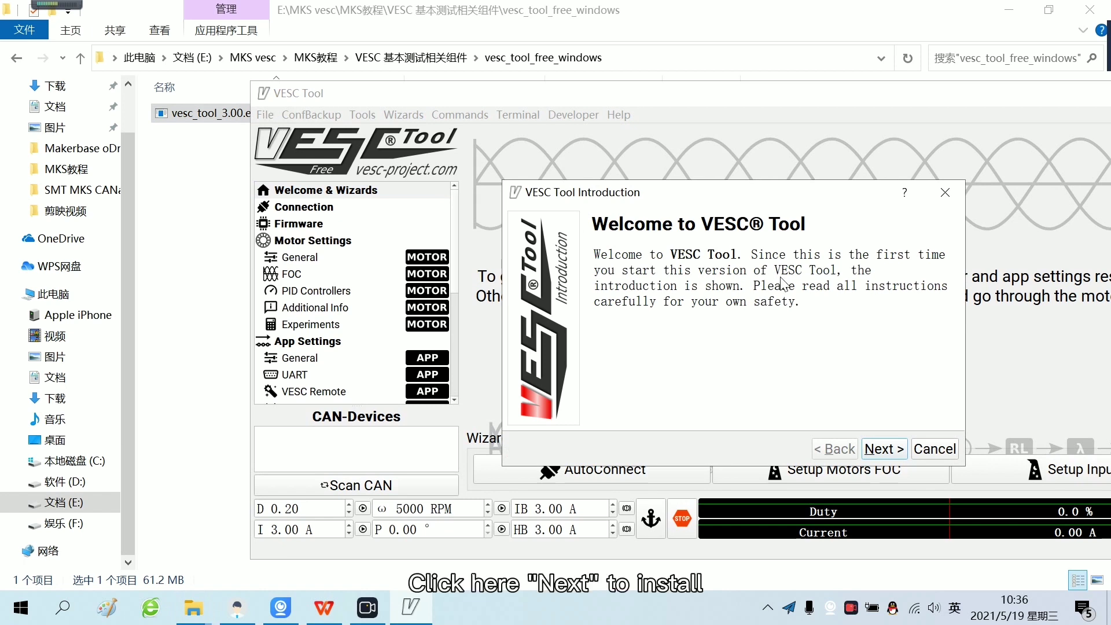
Step: Move past the introduction's welcome page and accept the usage disclaimer
left_click(873, 452)
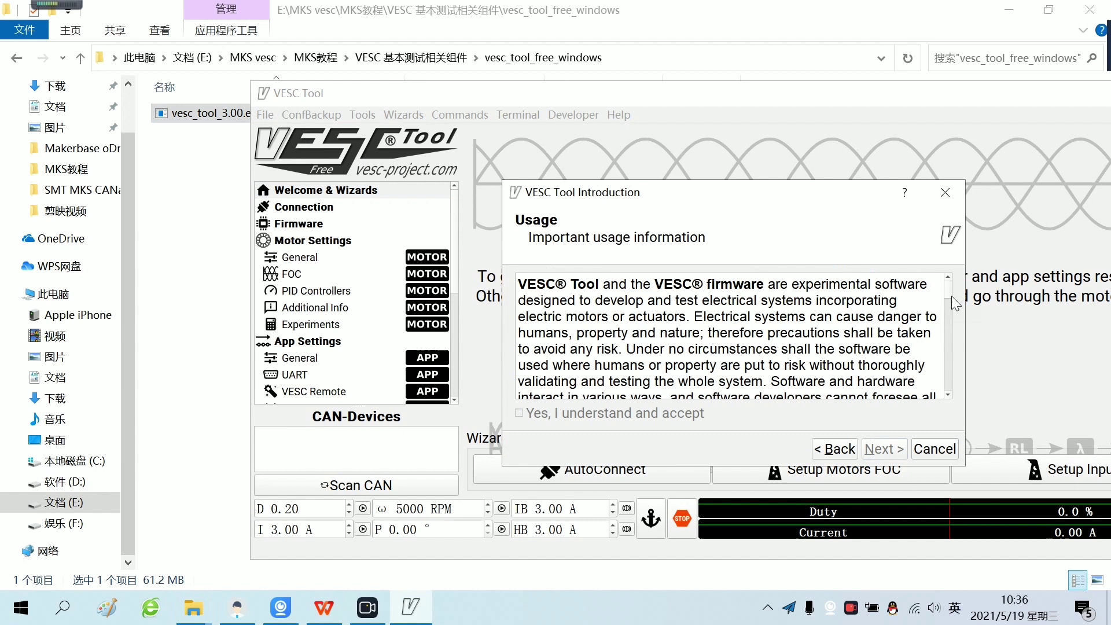
left_click_drag(948, 303, 946, 390)
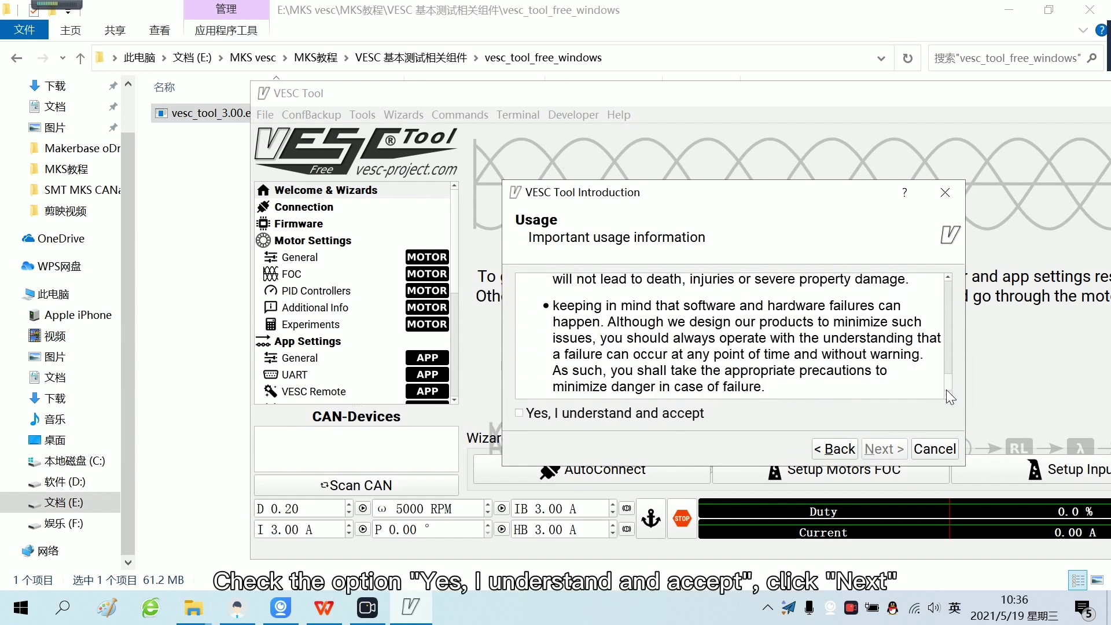
left_click(572, 421)
Step: Accept the limited warranty statement and finish the introduction
left_click(883, 449)
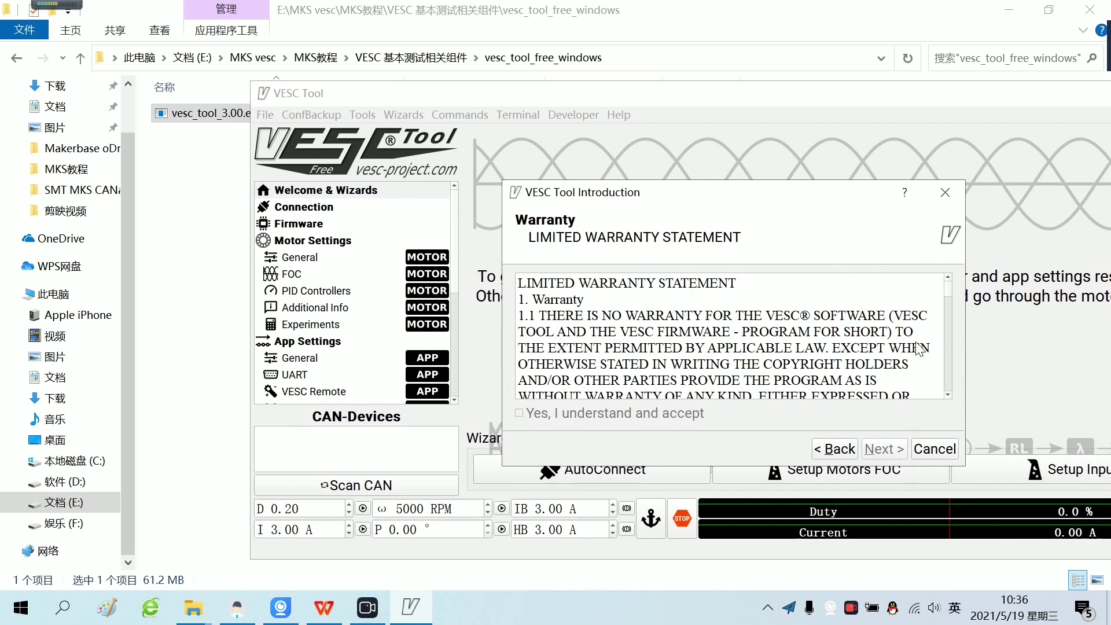
left_click_drag(949, 294, 943, 399)
left_click(551, 414)
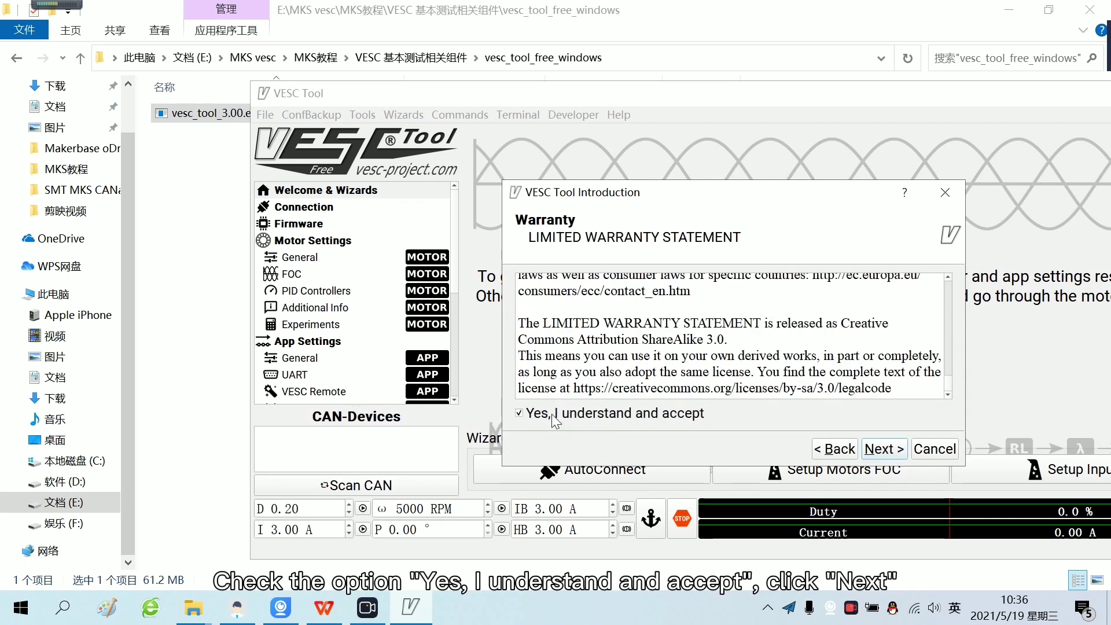
left_click(884, 449)
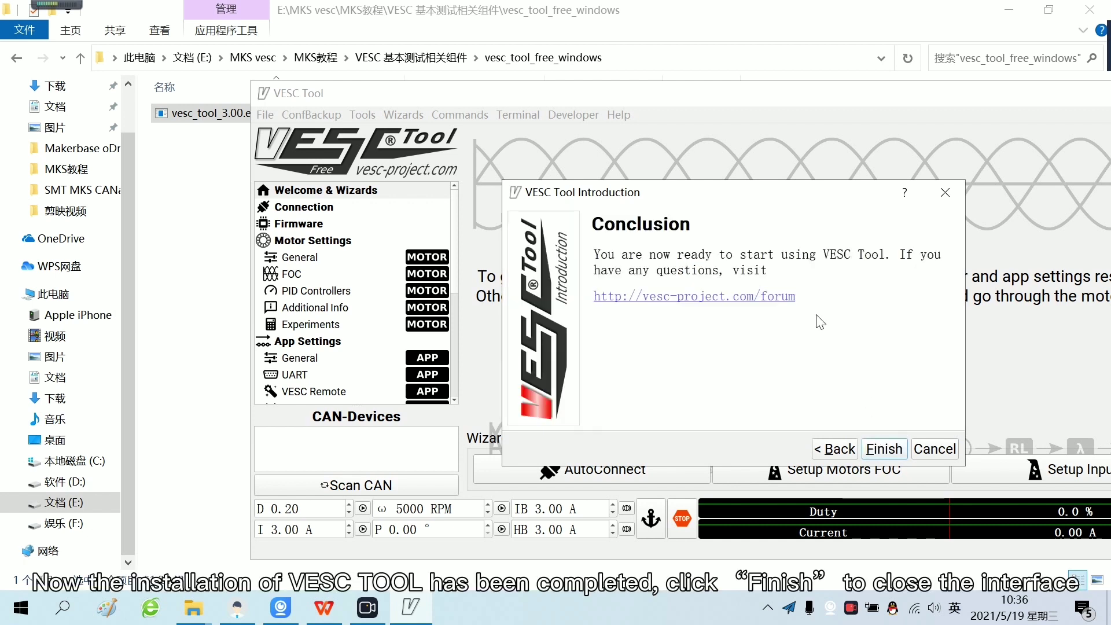
left_click(884, 449)
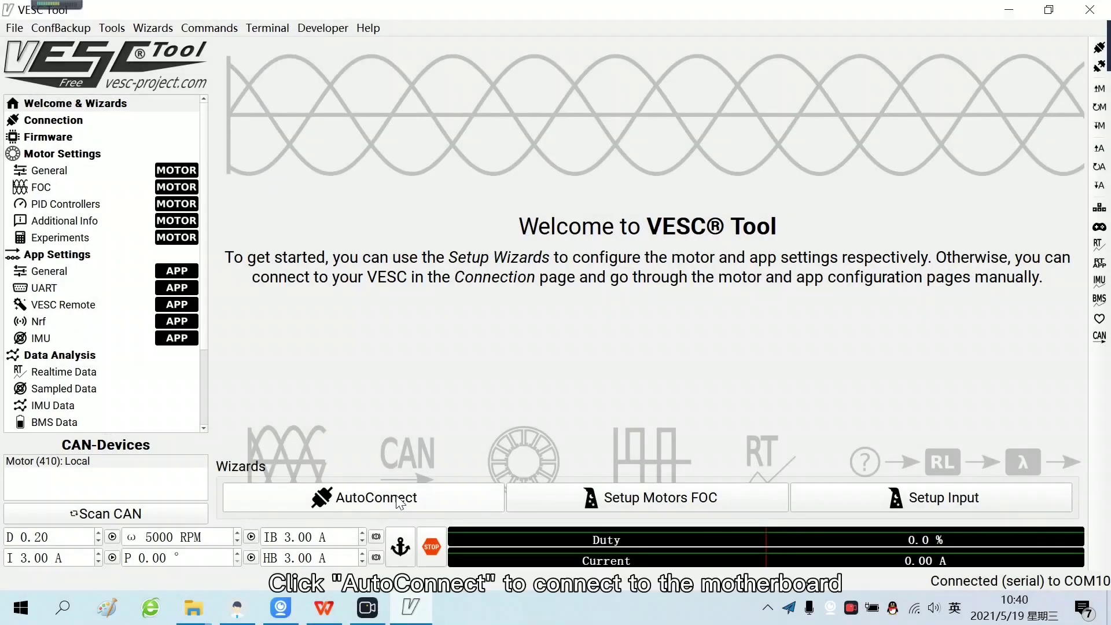
Step: AutoConnect to the controller on COM10 and start the FOC motor setup
left_click(387, 496)
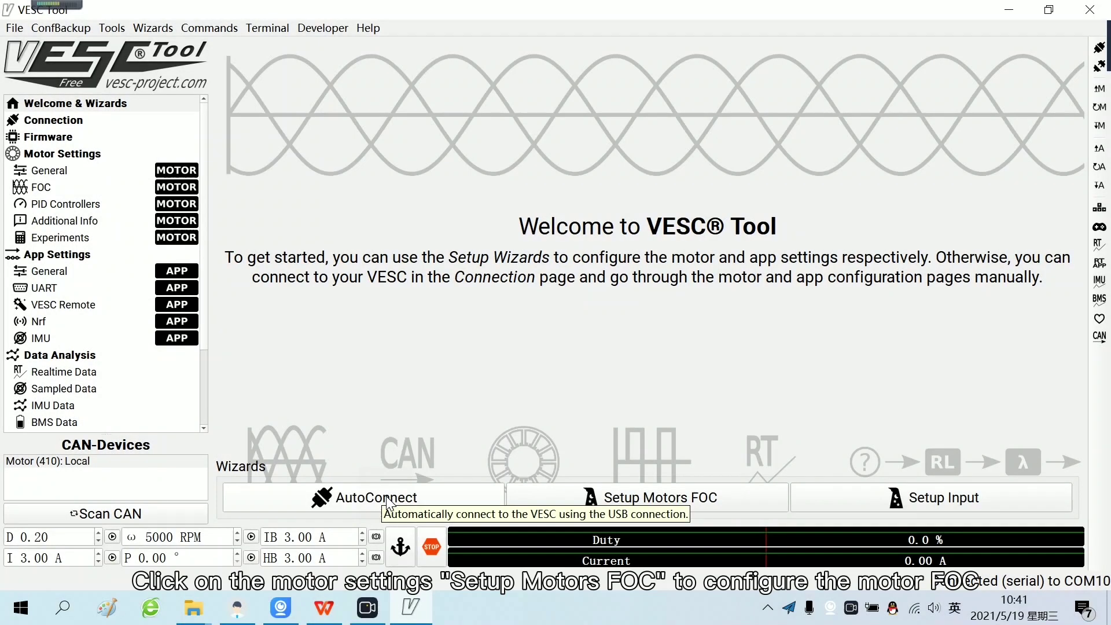
left_click(637, 499)
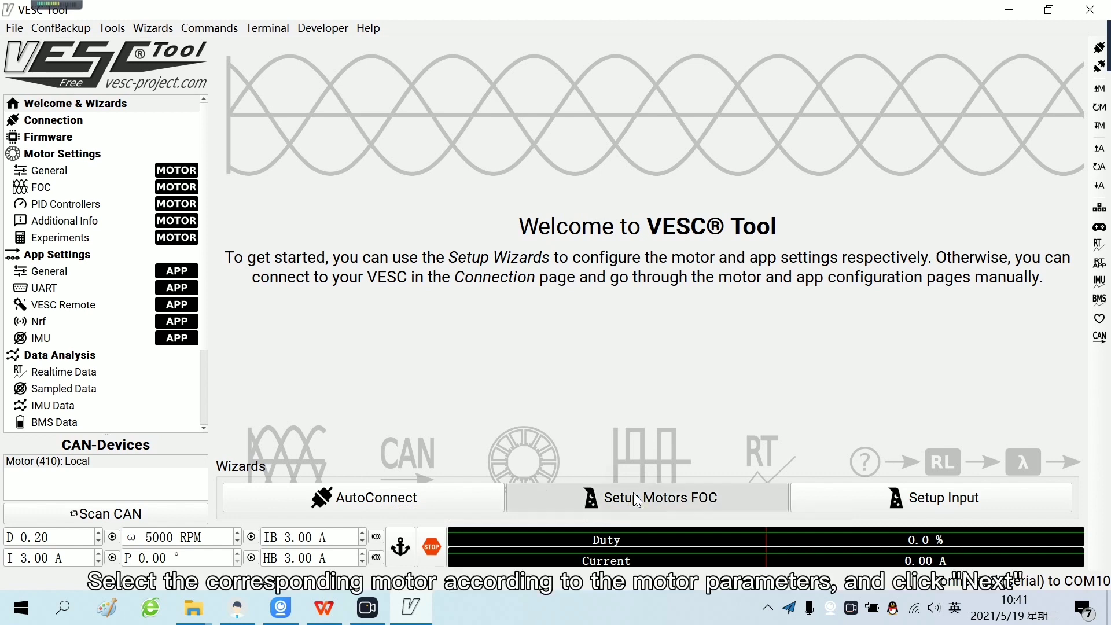
Step: Choose the Large Inrunner motor and a Li-ion battery of 9 series cells, 6 Ah
left_click(516, 220)
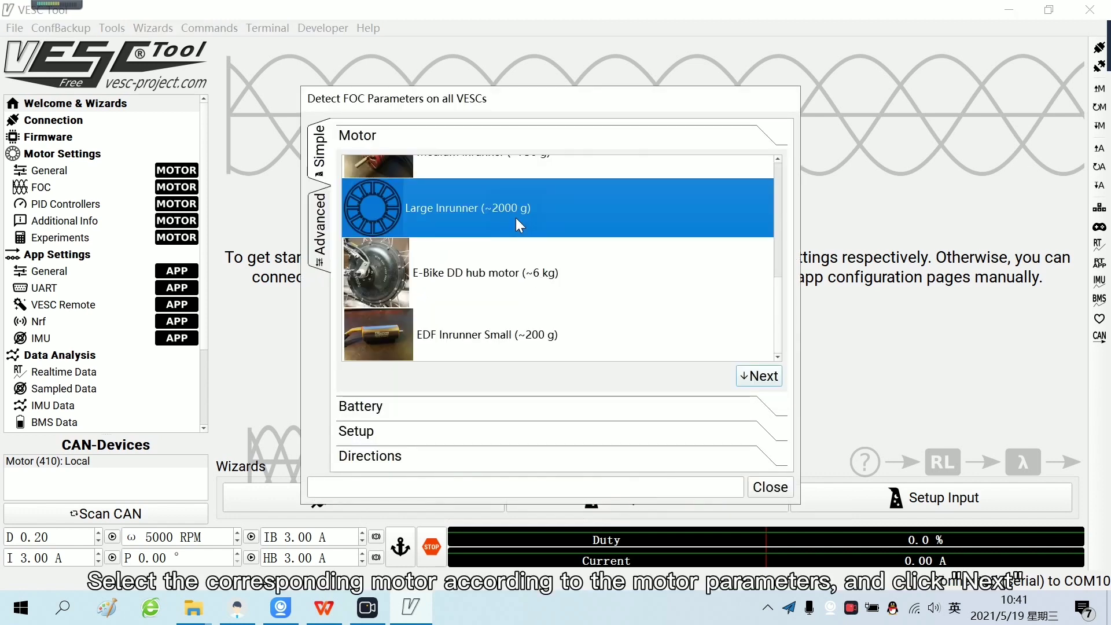
left_click(755, 379)
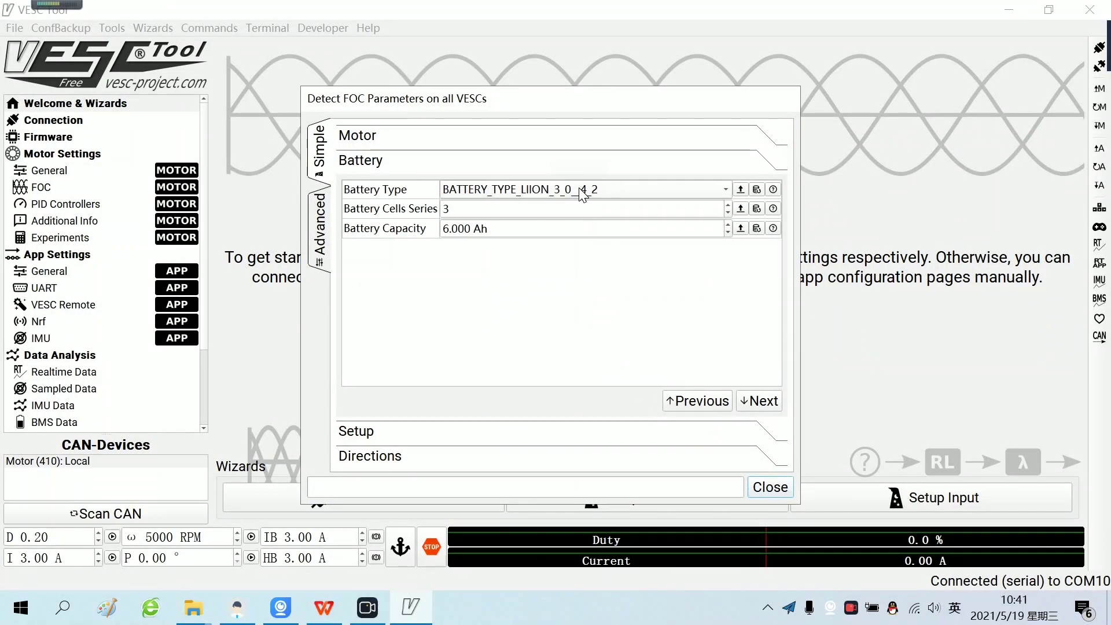
key("Tab")
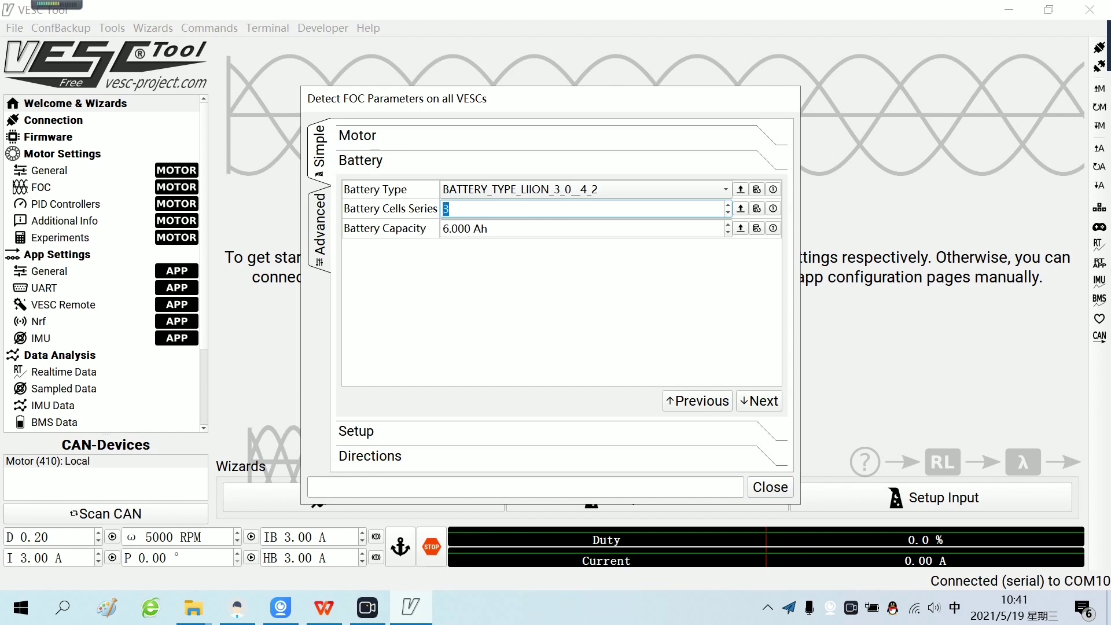
left_click(542, 229)
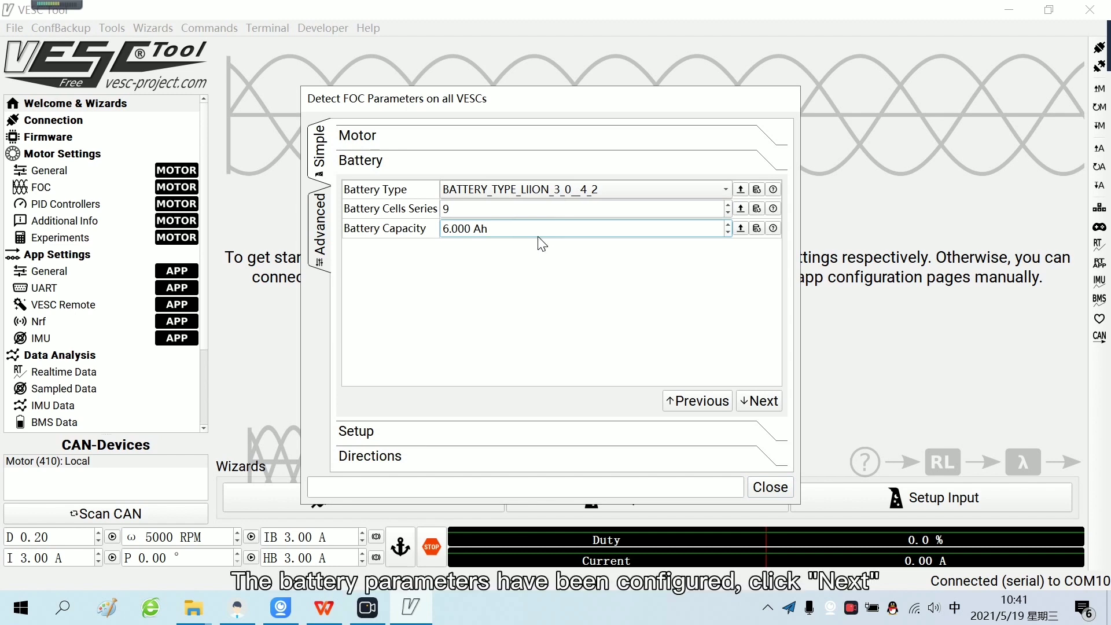
left_click(759, 402)
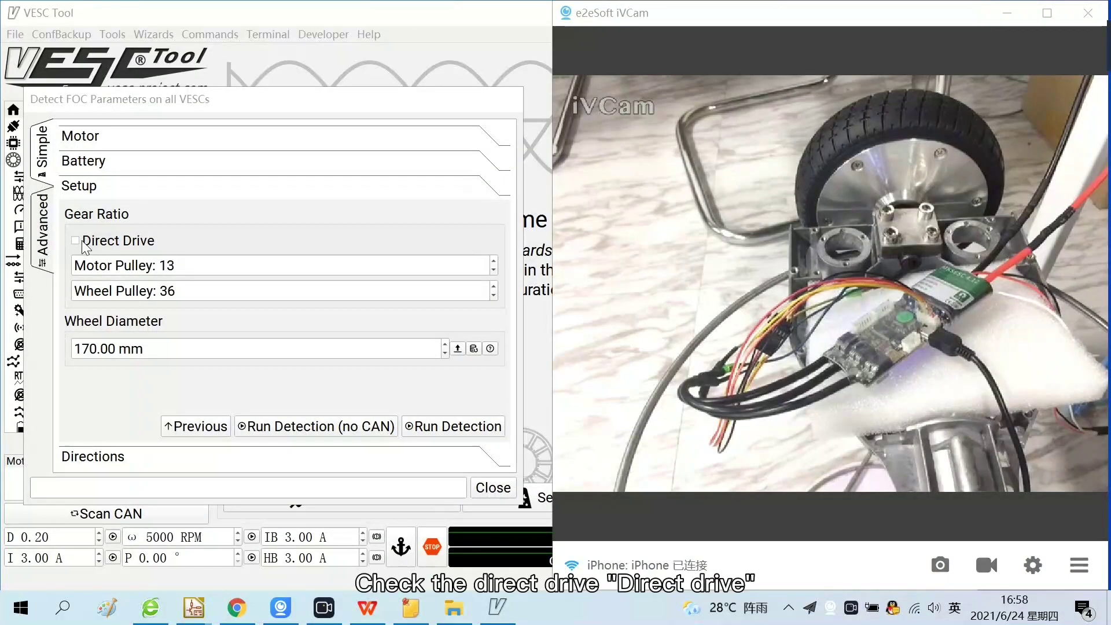
Step: Enable direct drive with a 170 mm wheel and launch FOC detection
left_click(75, 241)
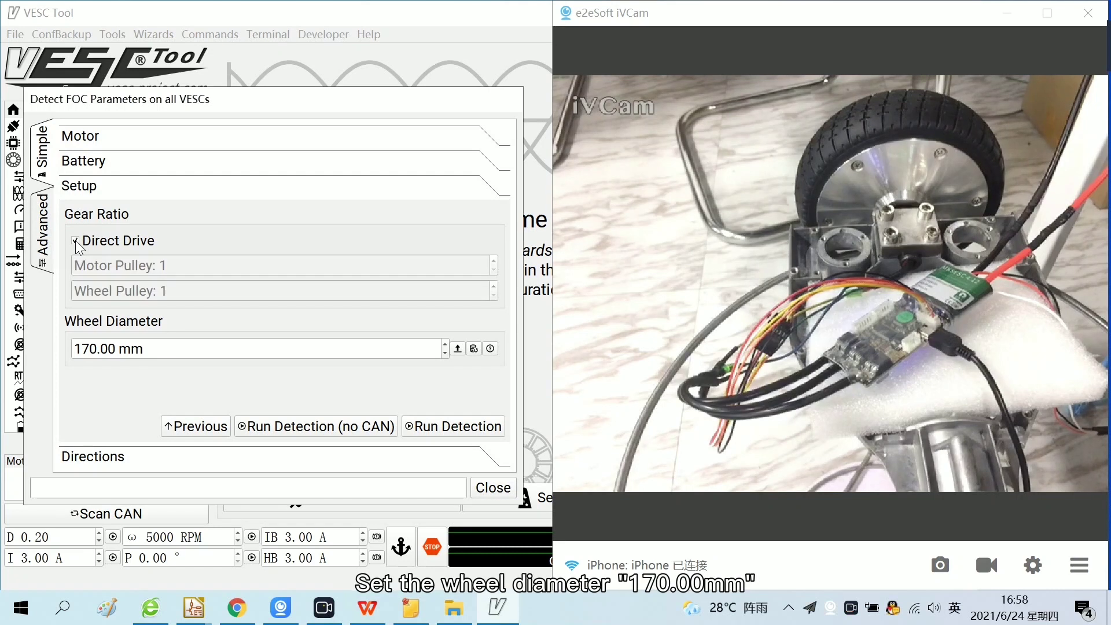
left_click(435, 436)
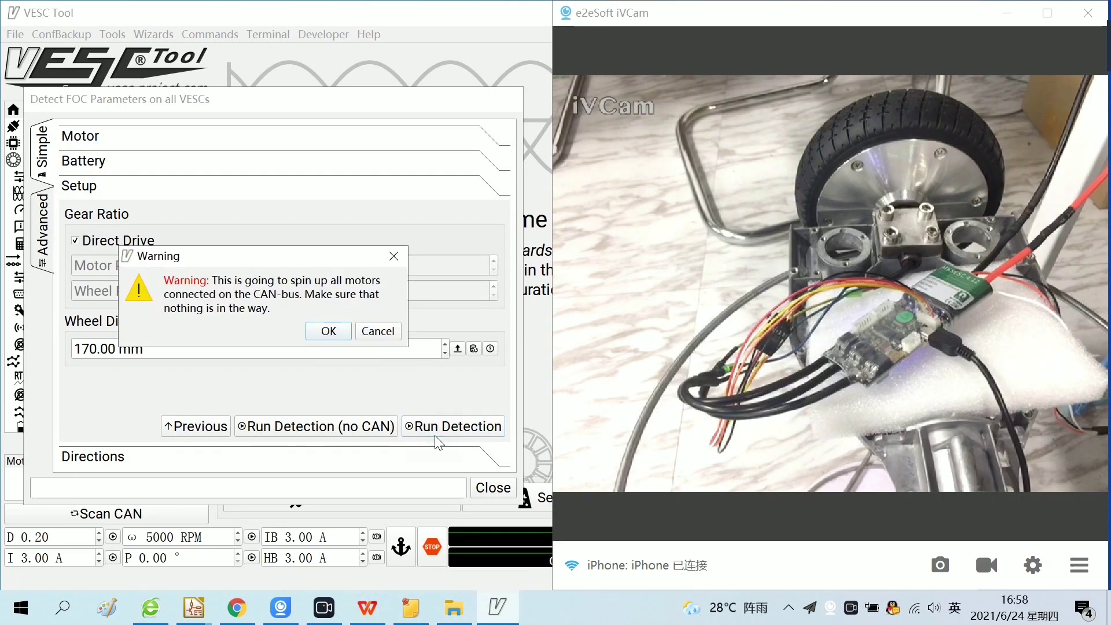
Step: Confirm the spin-up warning and accept the results: 299.90 mΩ, 270.06 µH, Hall sensors
left_click(340, 326)
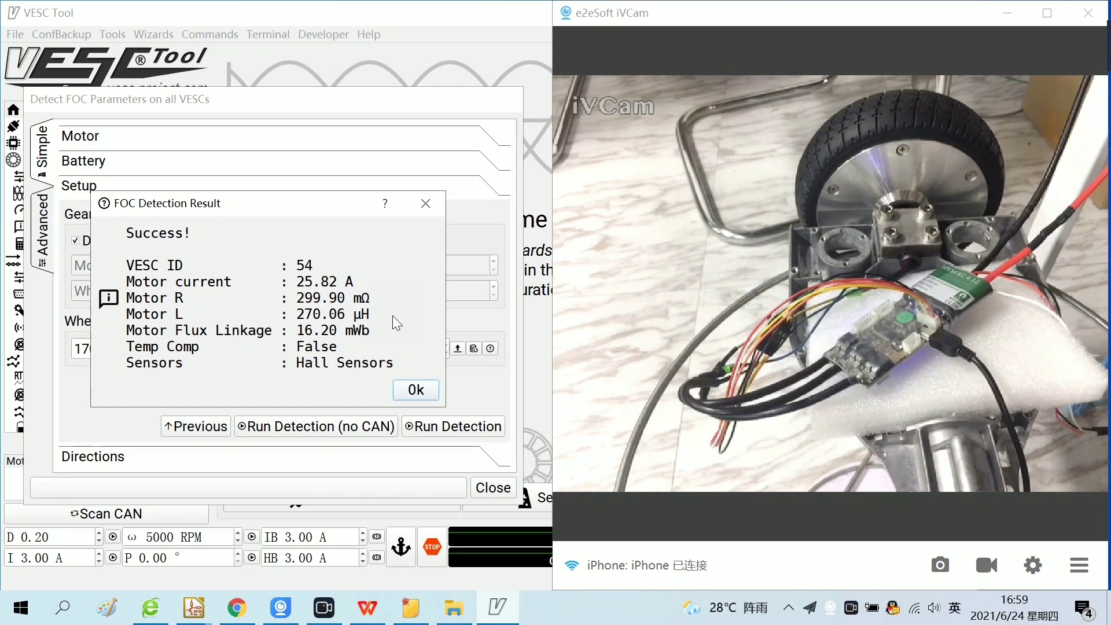
left_click(410, 390)
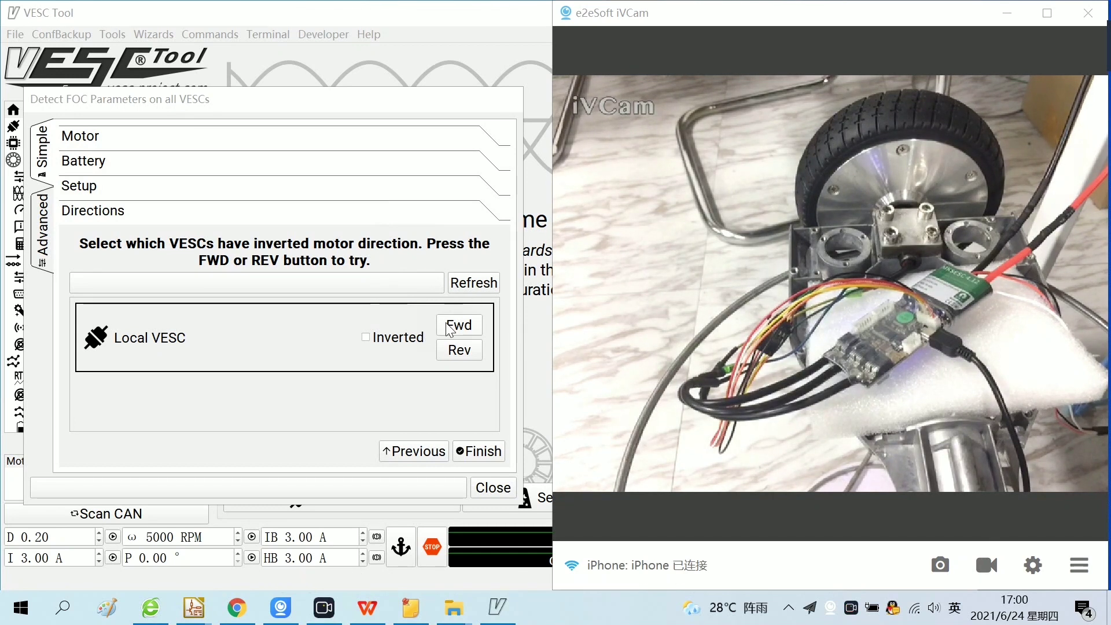
Step: Spin the motor forward and then in reverse with Inverted unchecked
left_click(451, 329)
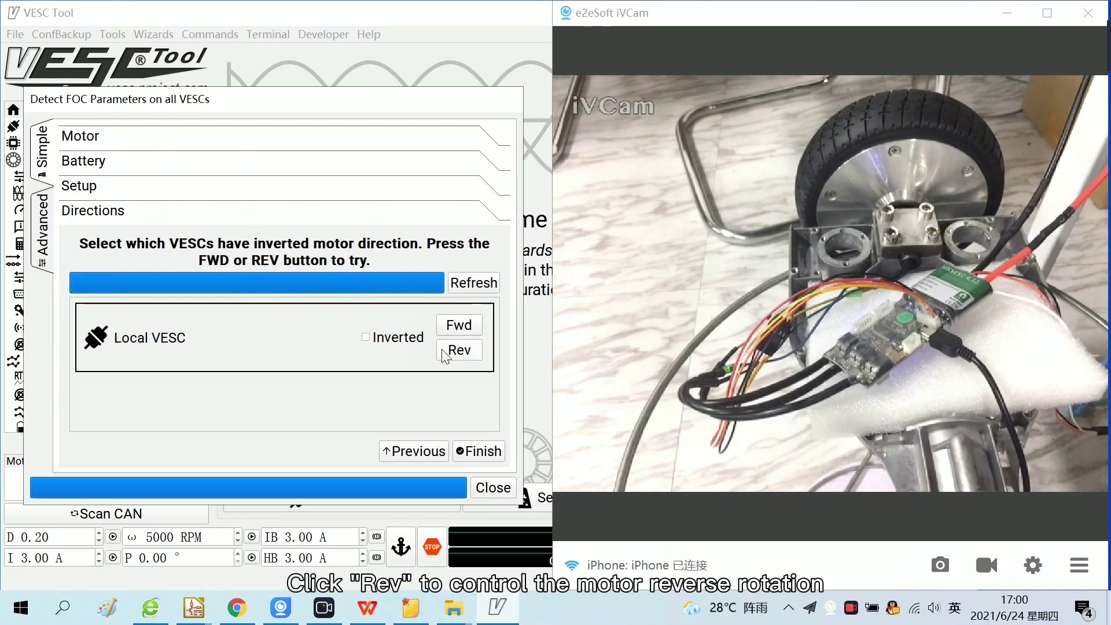
left_click(455, 351)
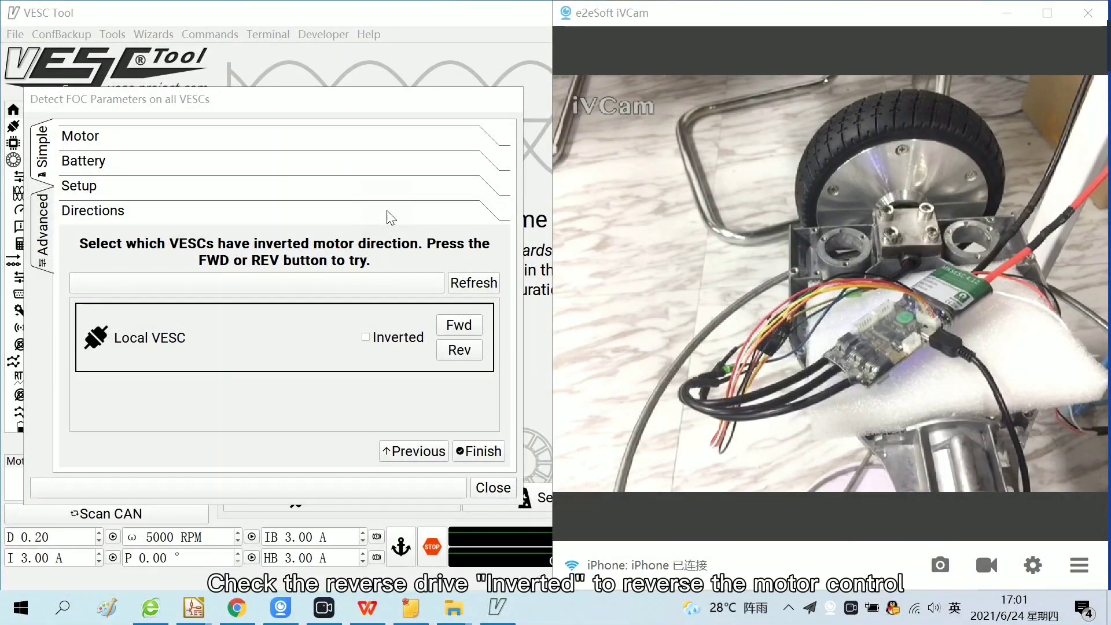
Step: Enable Inverted for the local VESC and re-test forward and reverse spins
left_click(367, 338)
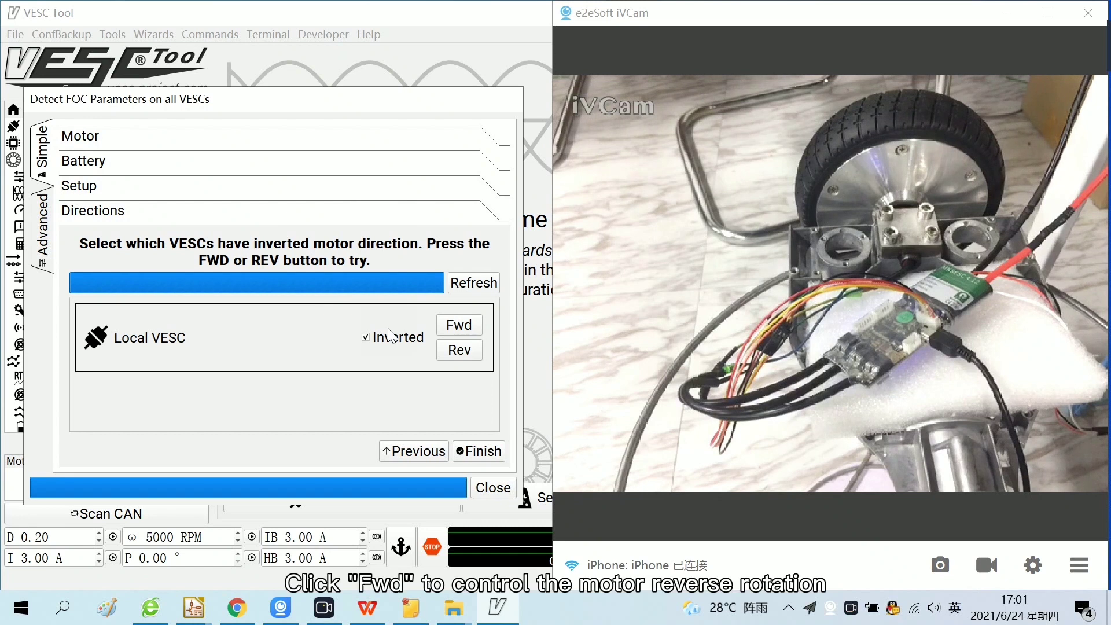
left_click(456, 328)
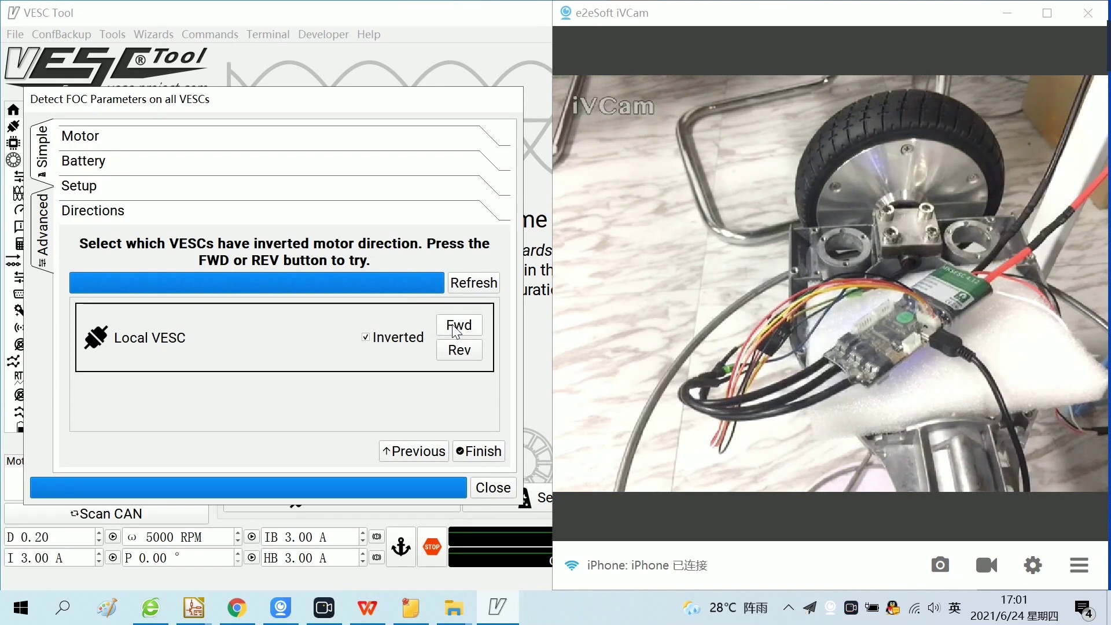
left_click(455, 351)
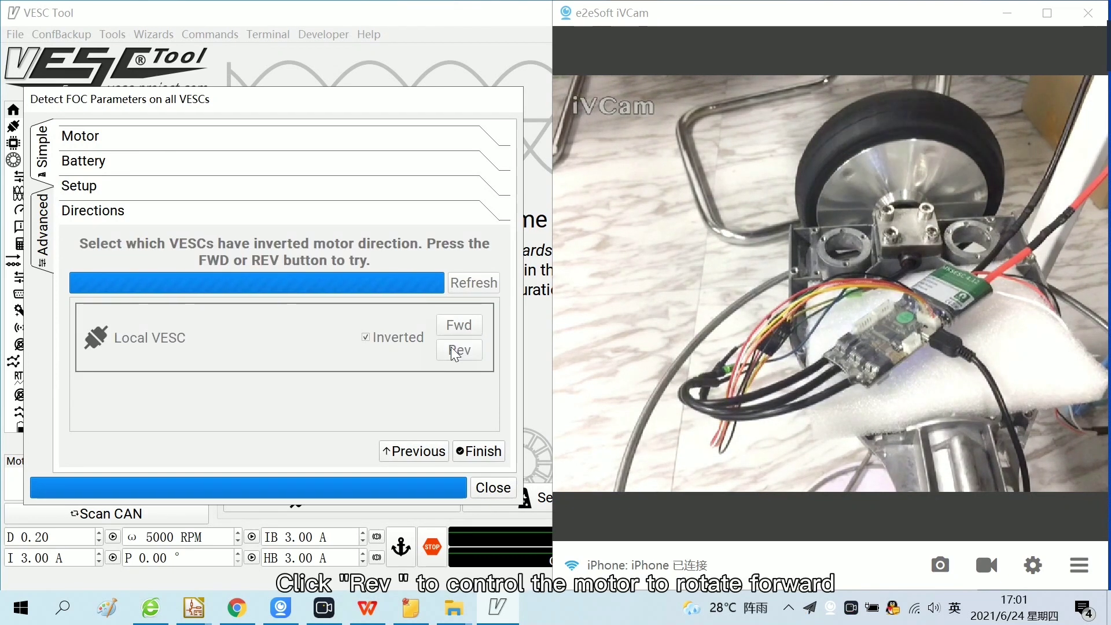